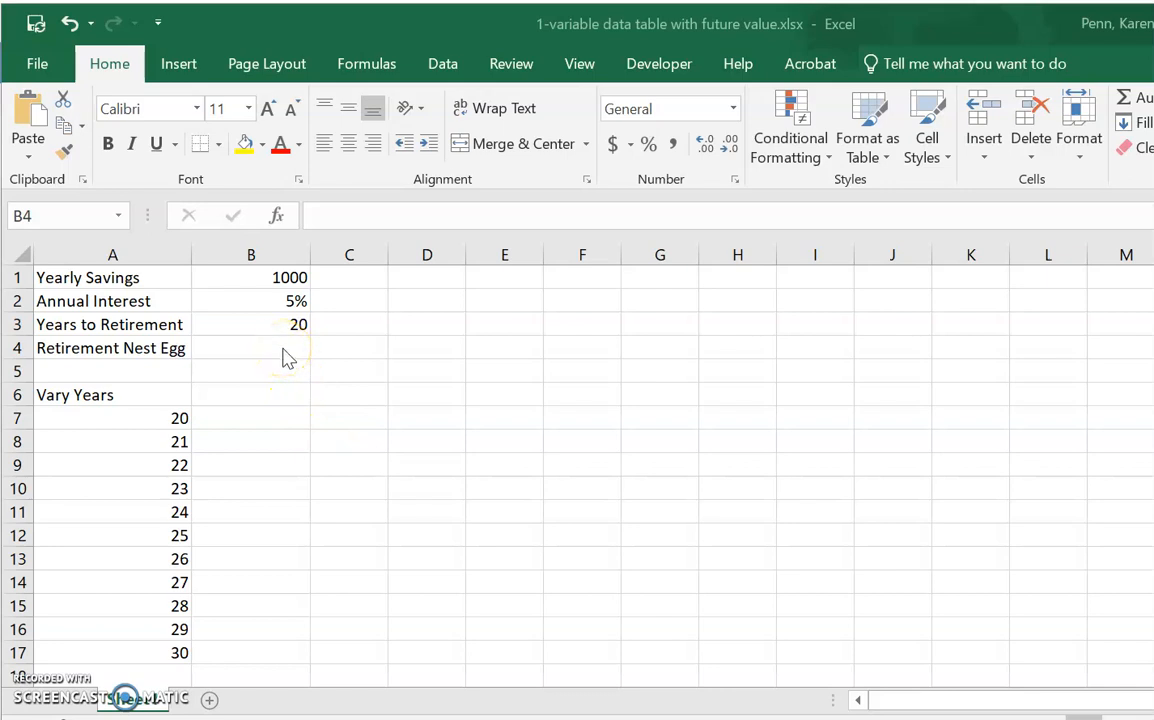
Insert the FV function into the Retirement Nest Egg cell B4, keeping the input cells in view
click(283, 347)
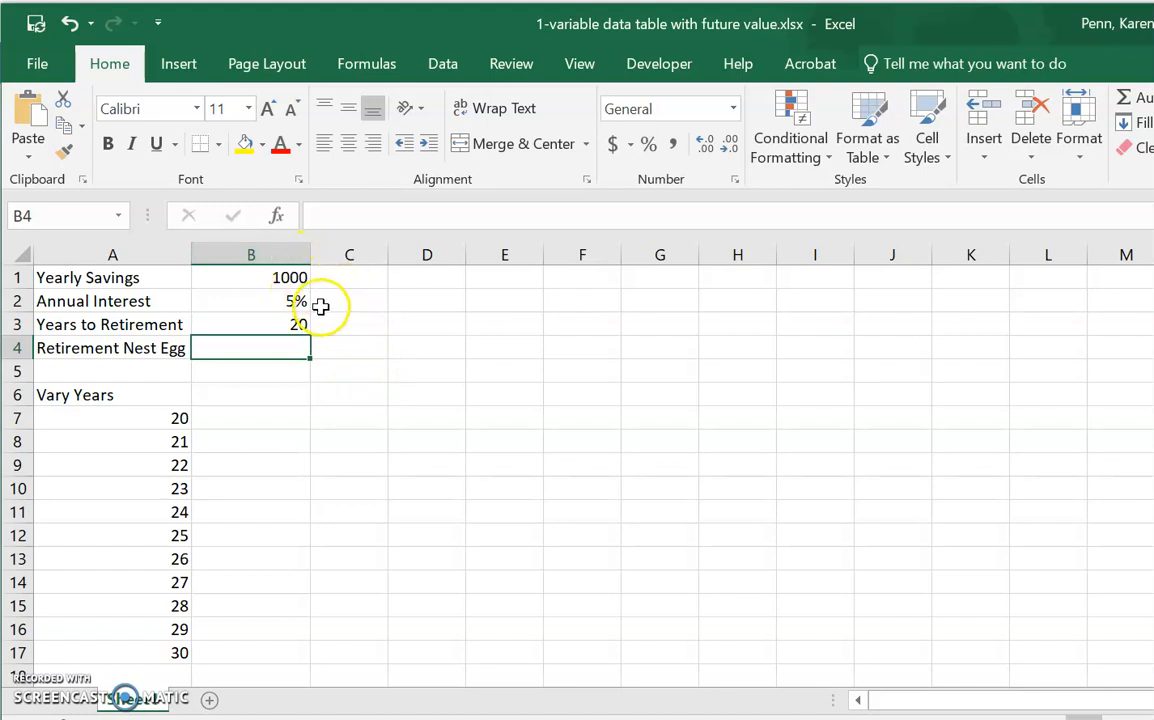
click(277, 218)
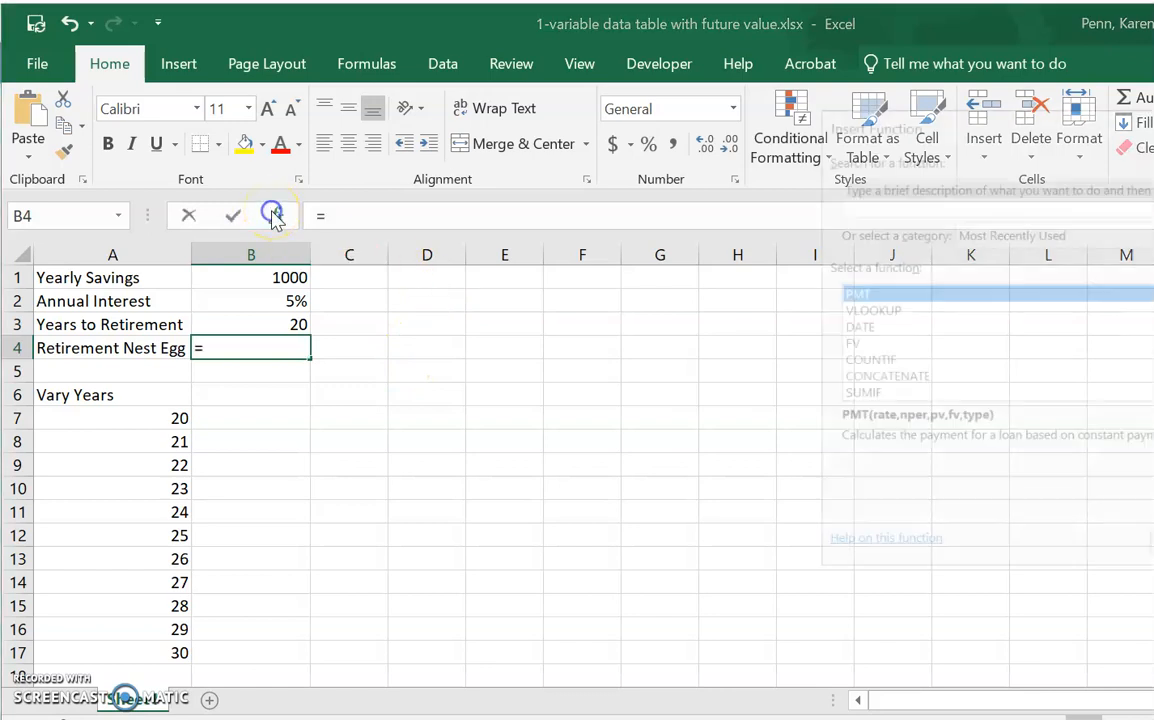
drag(1095, 127, 862, 134)
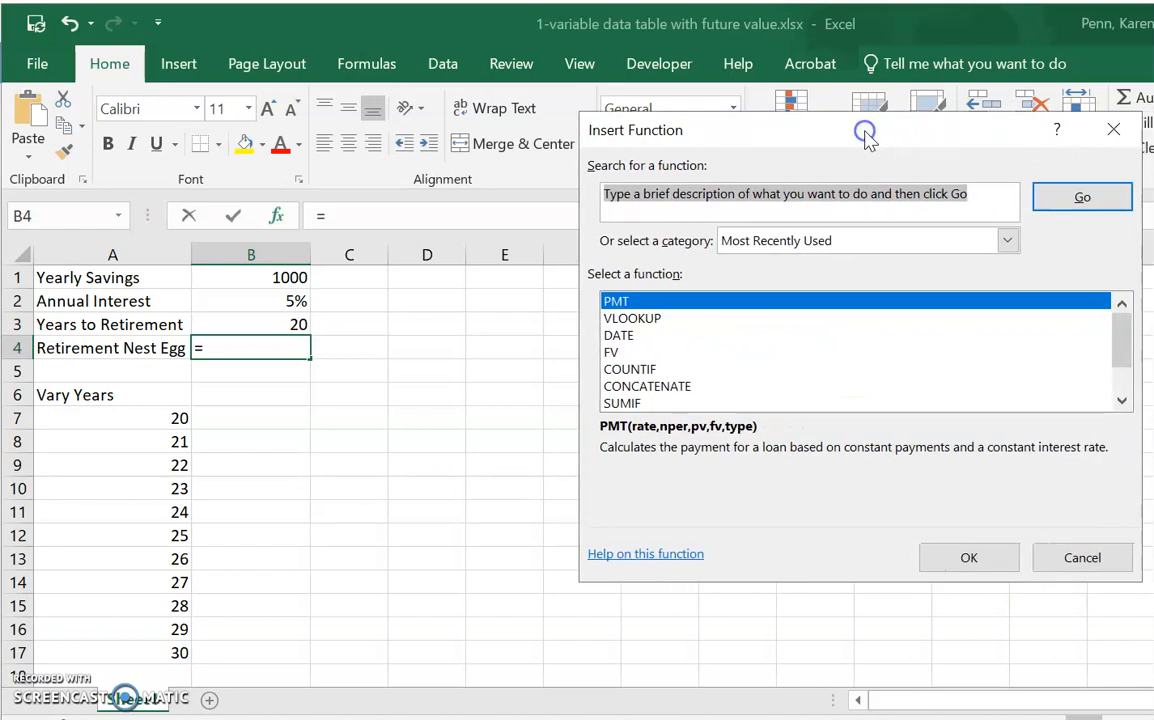
click(614, 353)
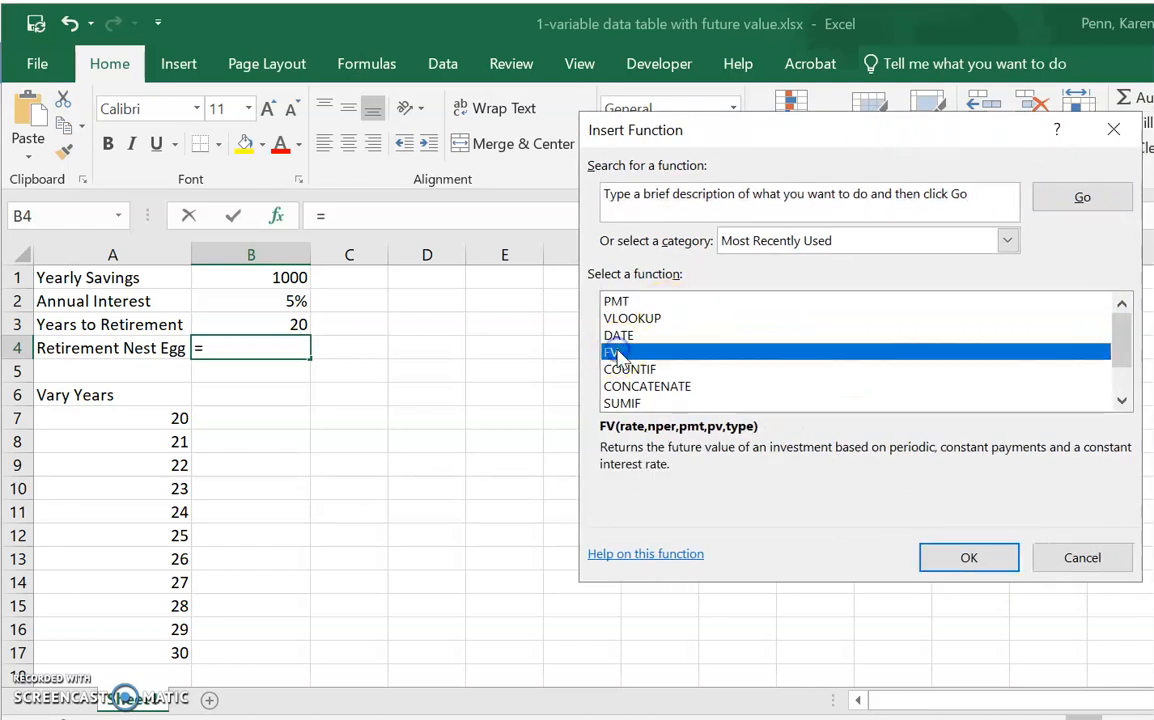
click(974, 560)
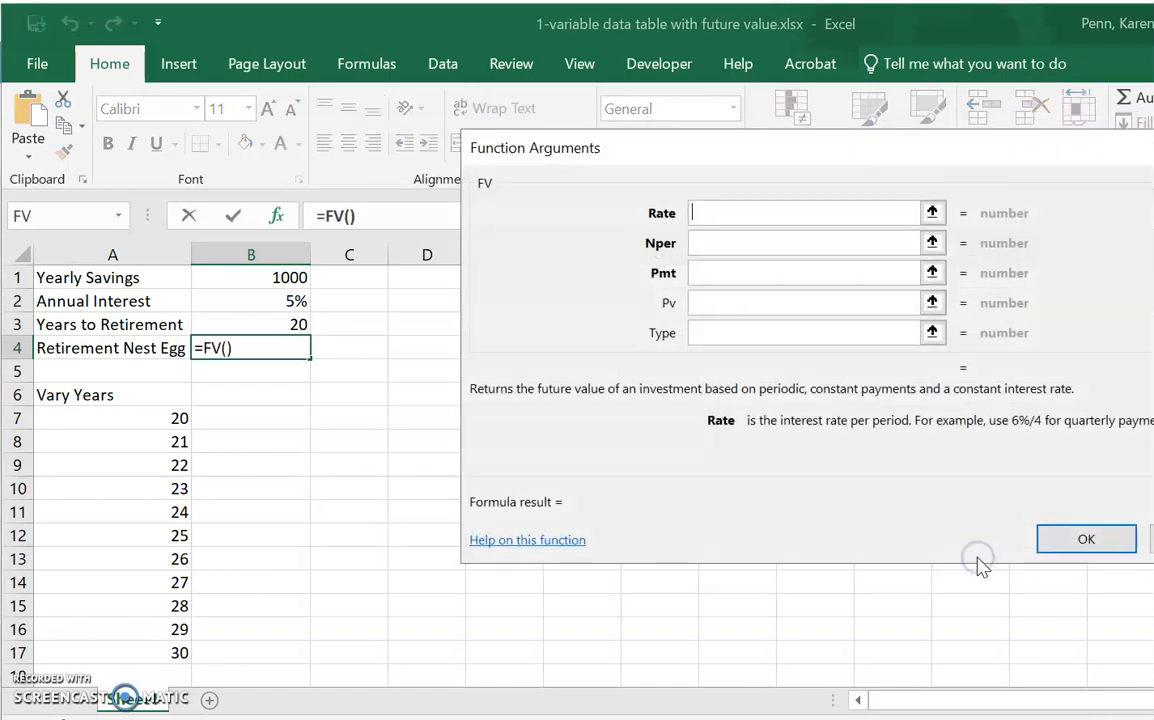
drag(874, 154, 786, 218)
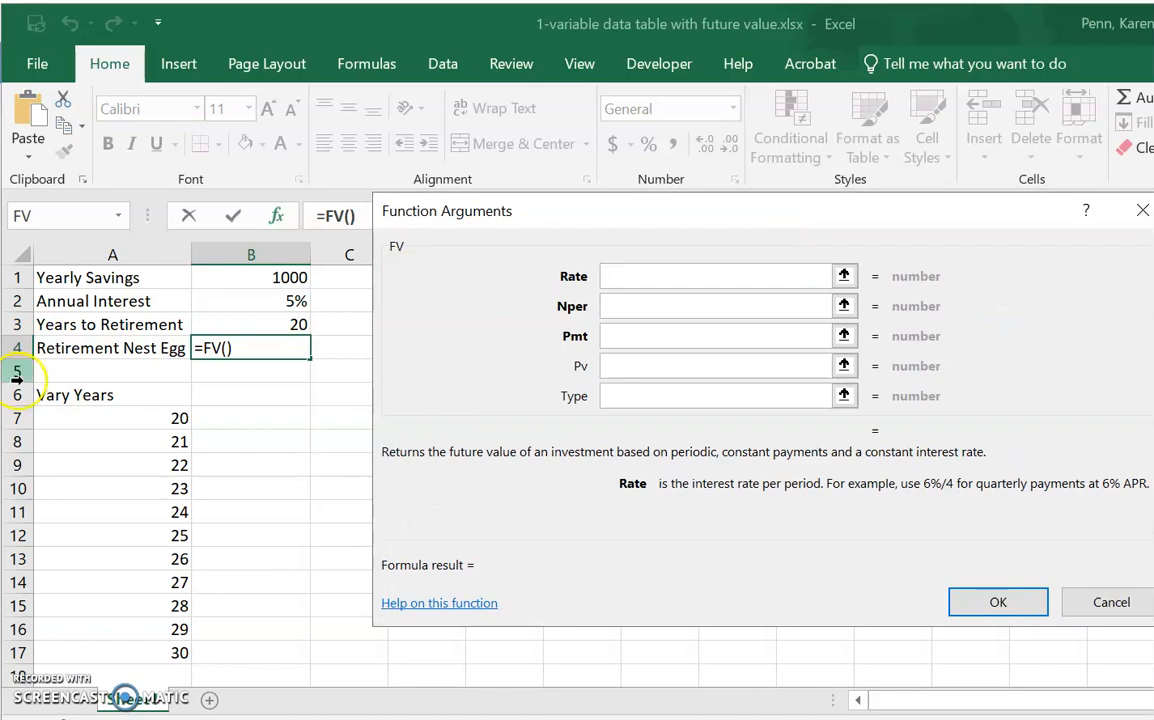
Complete the FV formula with B2 as the rate, B3 as the number of periods and -B1 as the payment
click(265, 304)
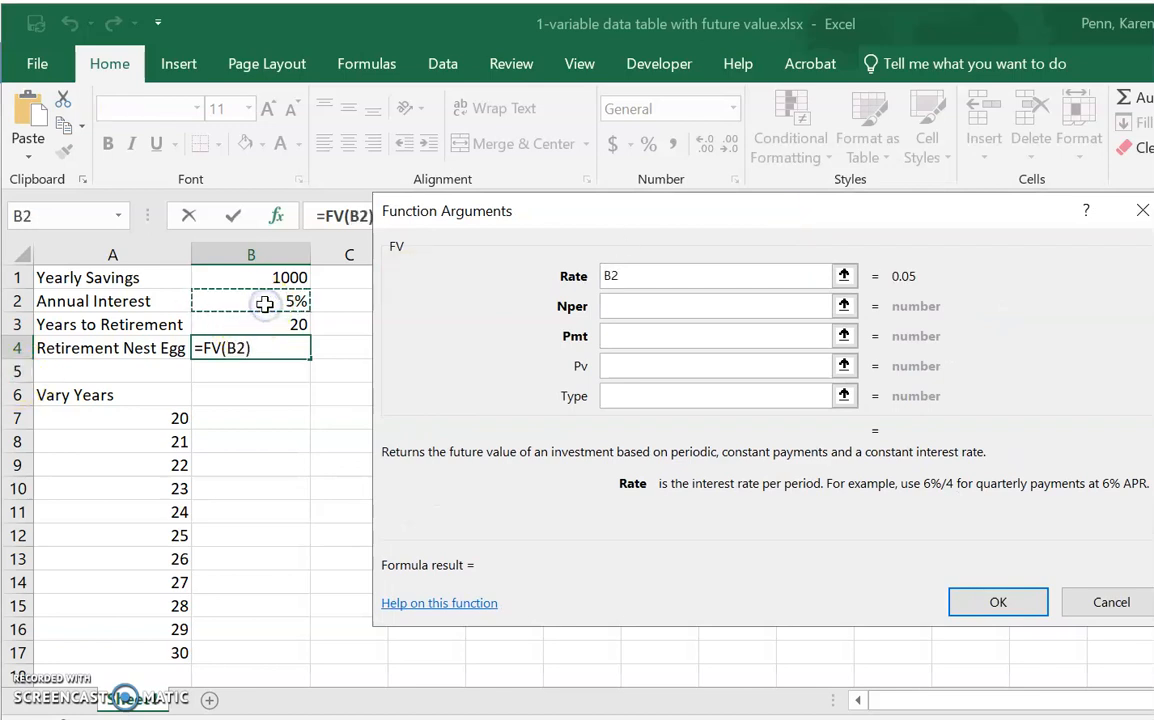
click(645, 311)
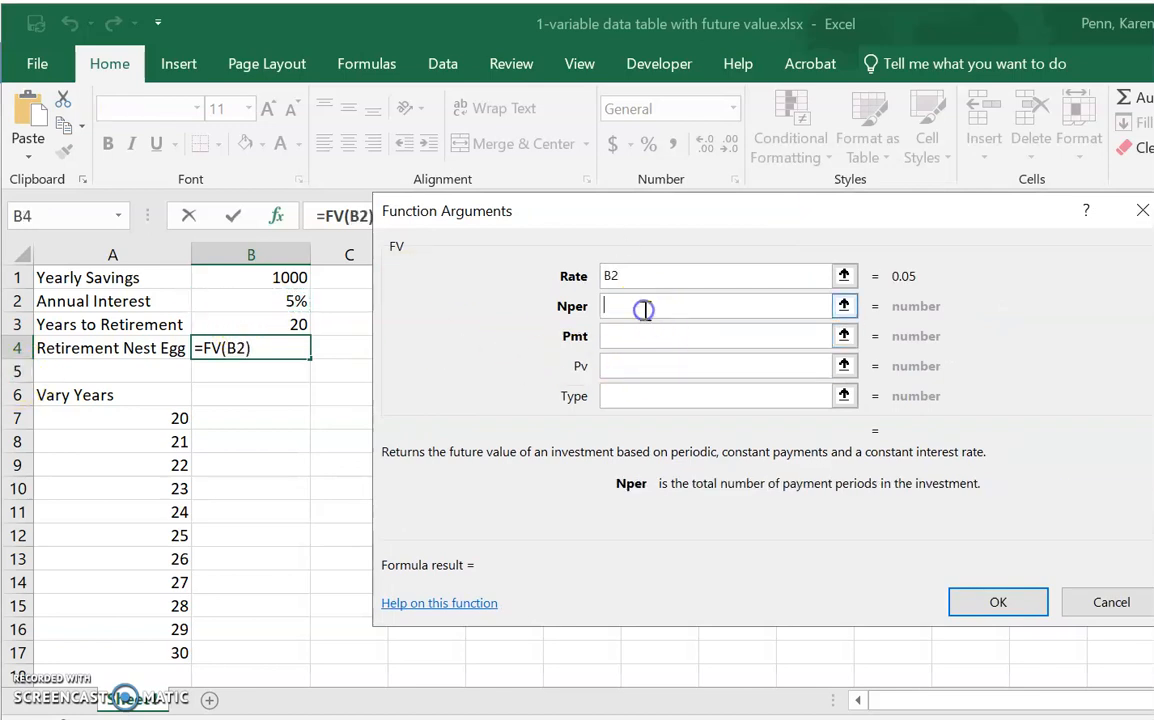
click(257, 325)
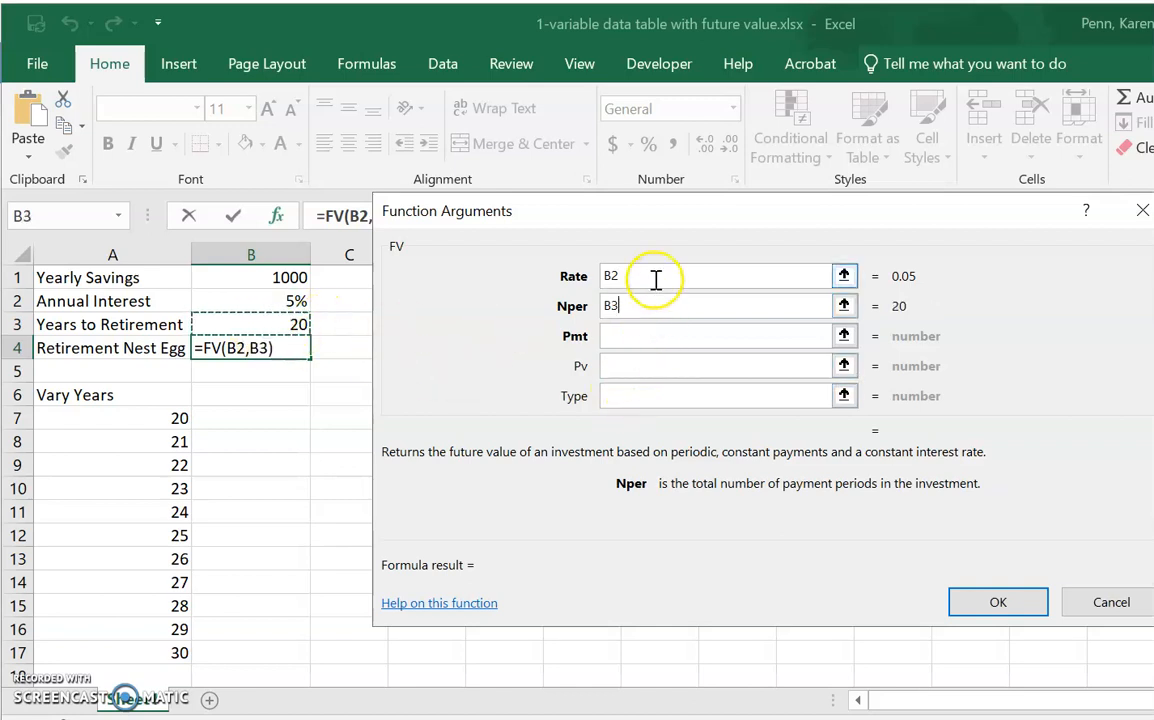
click(630, 337)
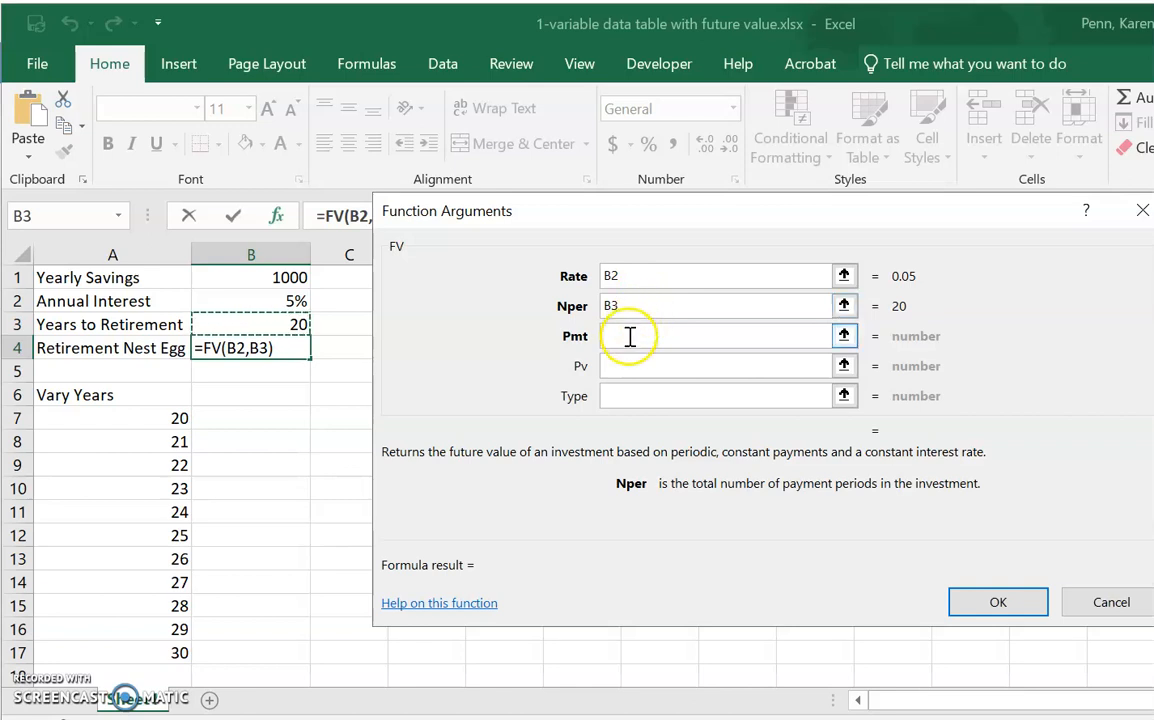
click(629, 336)
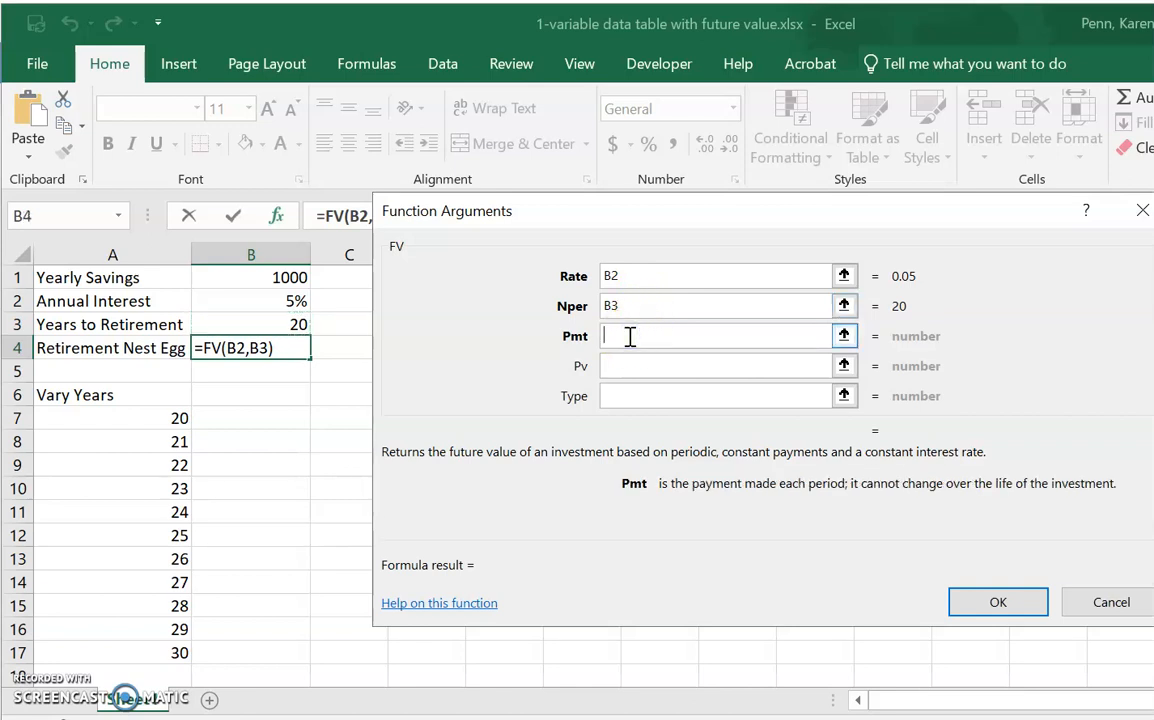
click(244, 276)
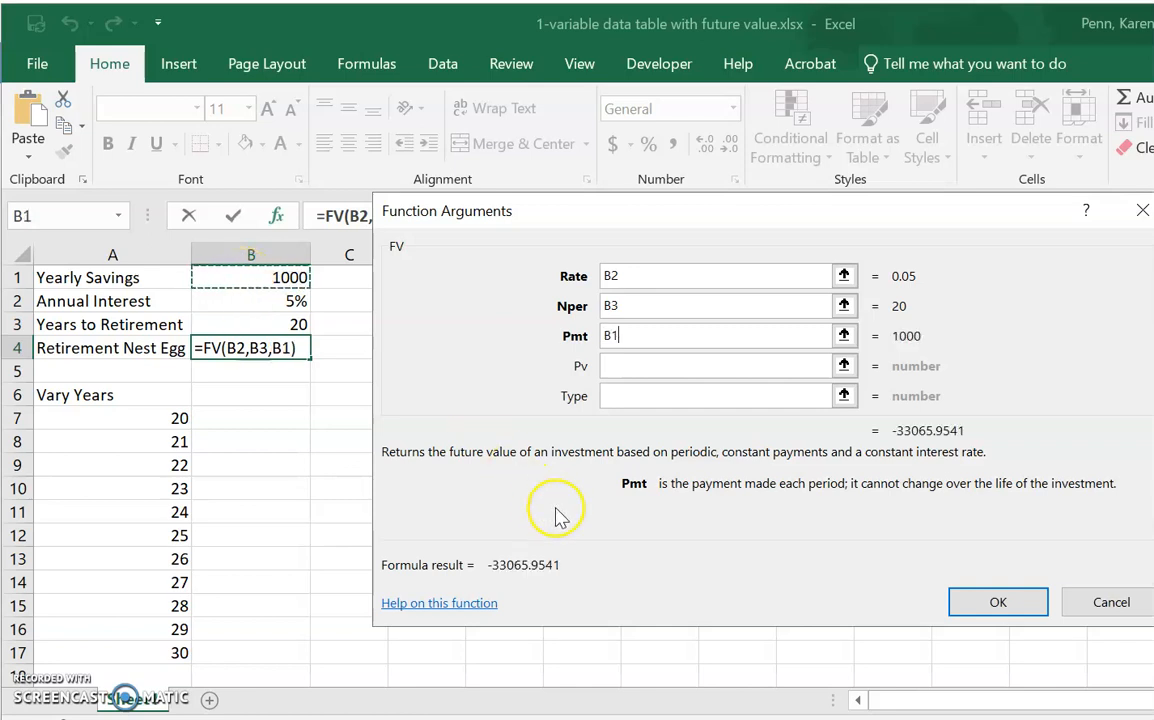
click(609, 336)
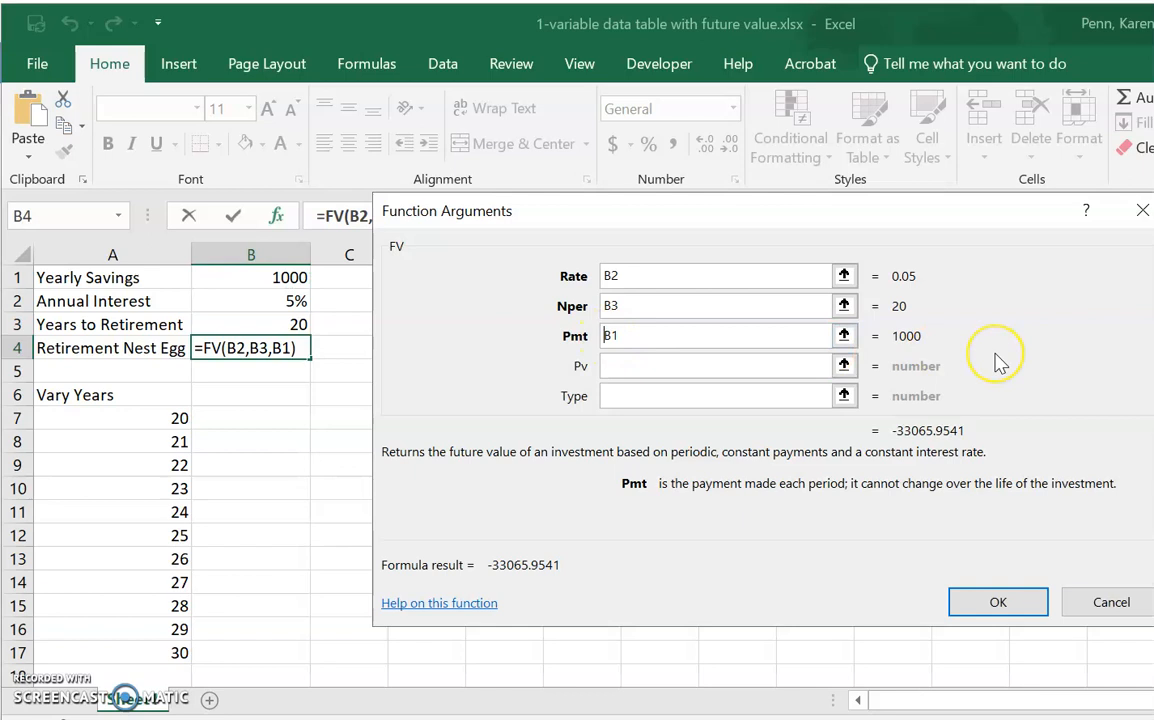
text(-)
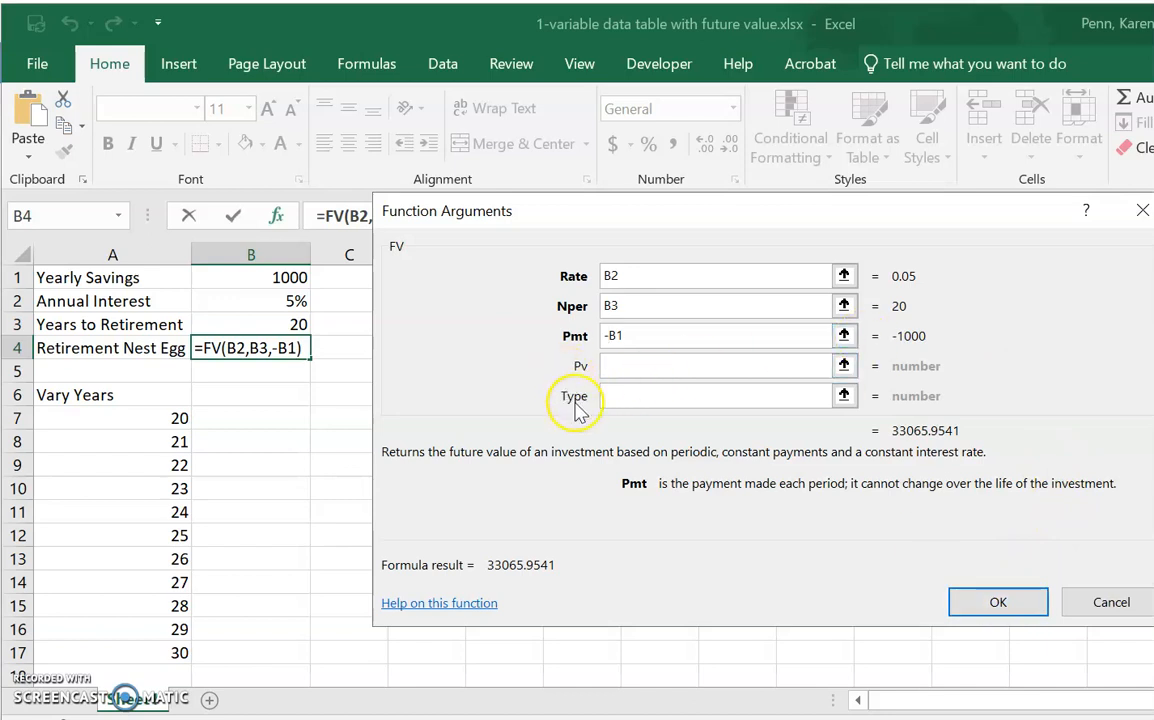
click(997, 610)
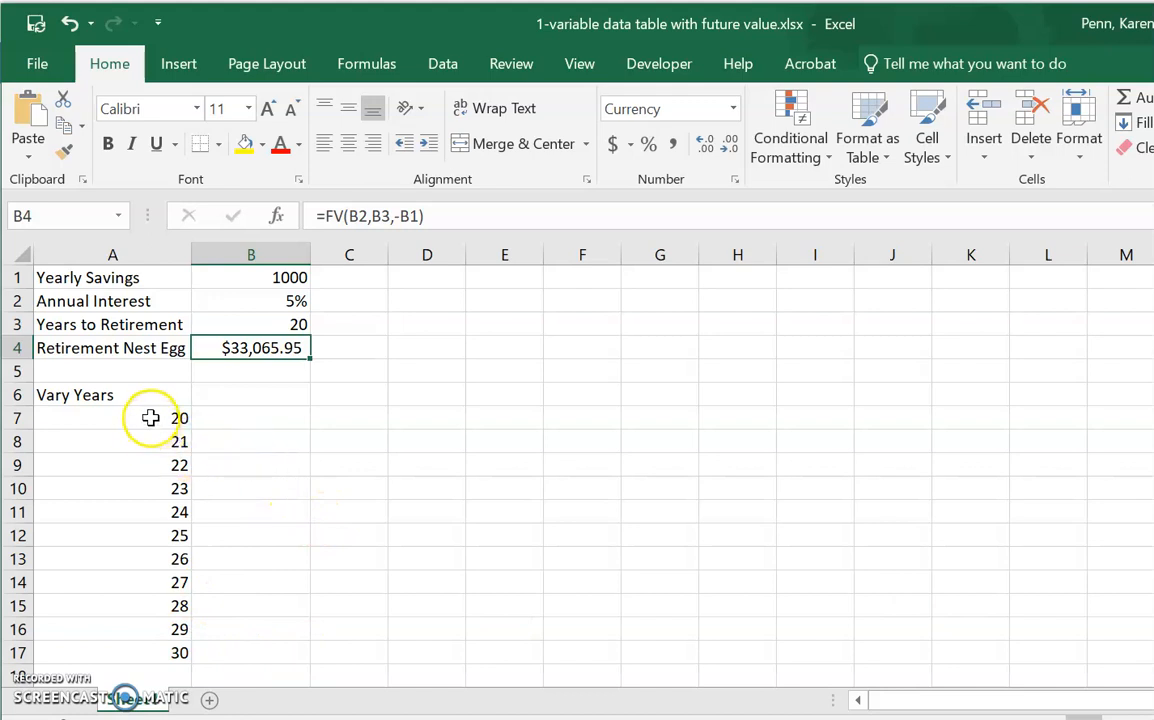
Reference the Retirement Nest Egg result in cell B7 beside the first year value, using the formula =B4
drag(152, 418, 240, 650)
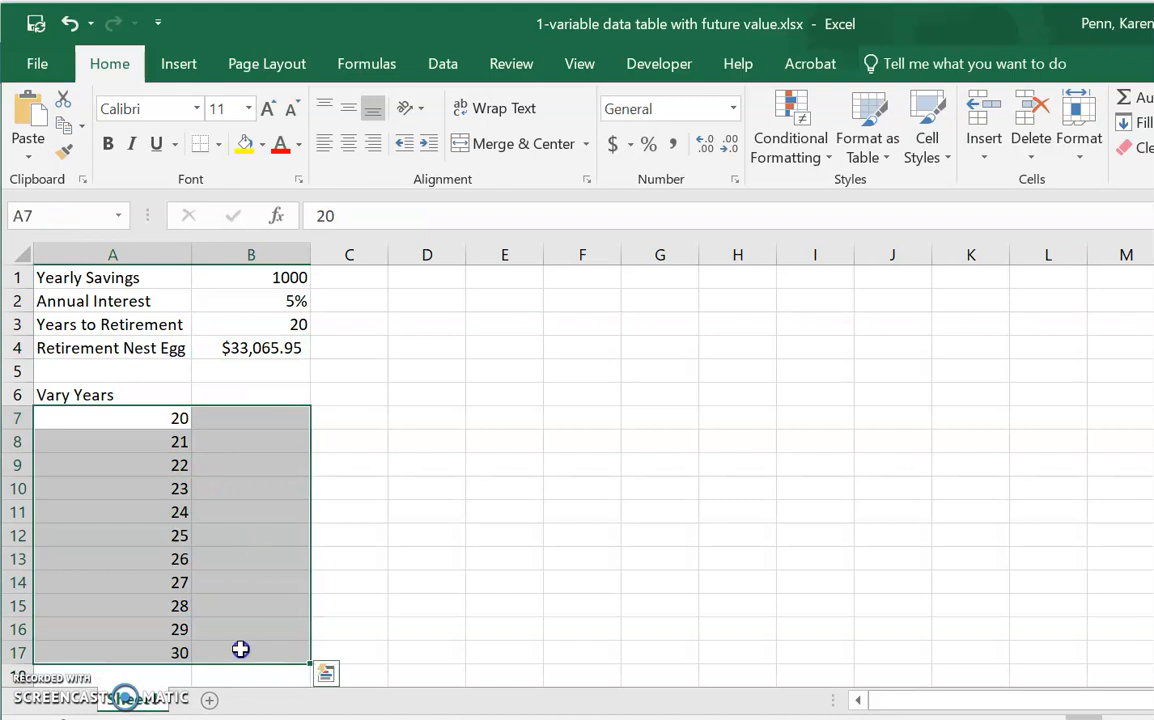
click(251, 416)
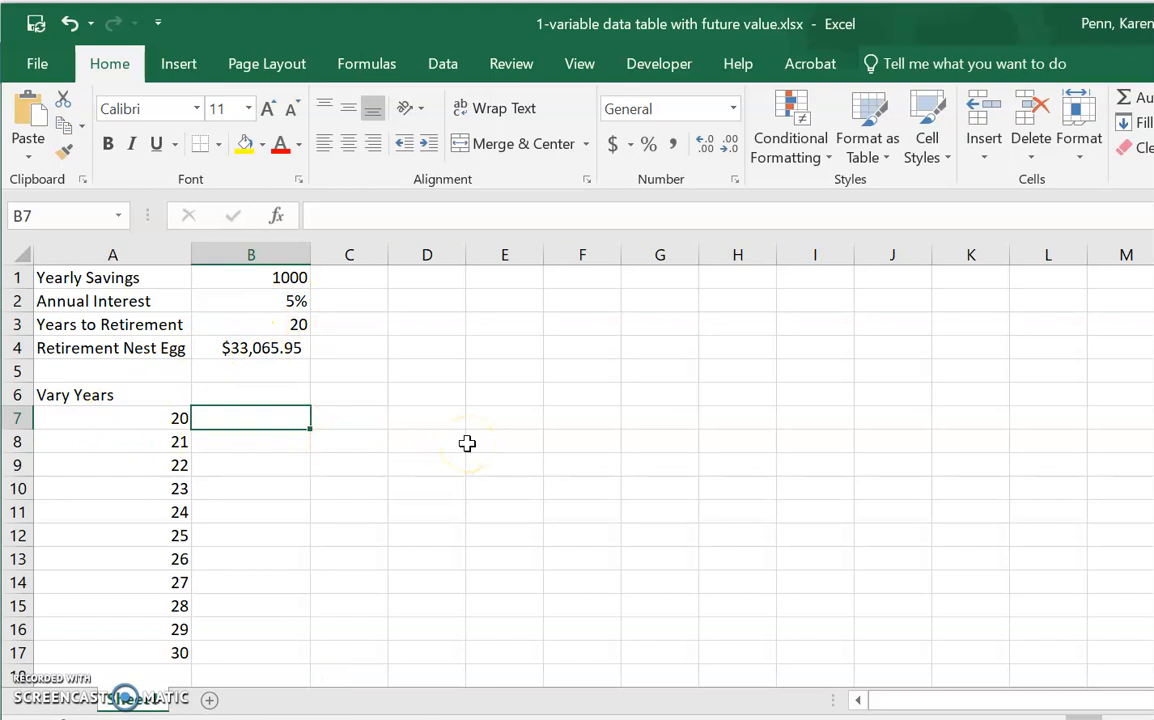
text(=)
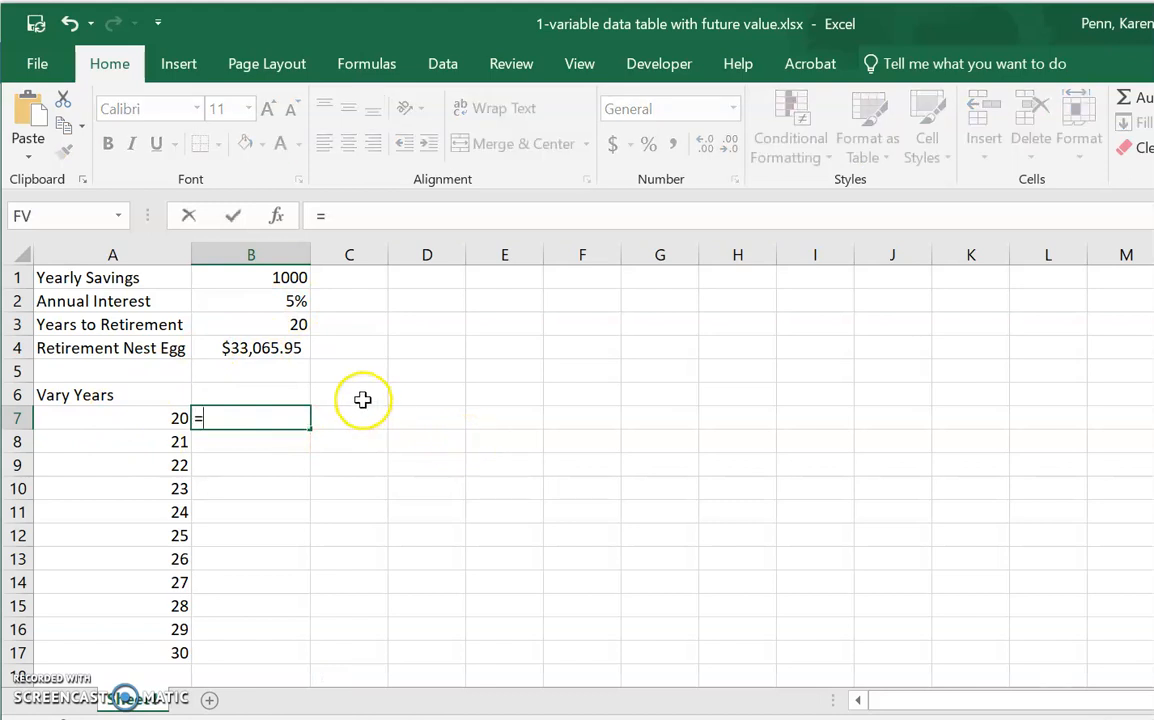
click(250, 348)
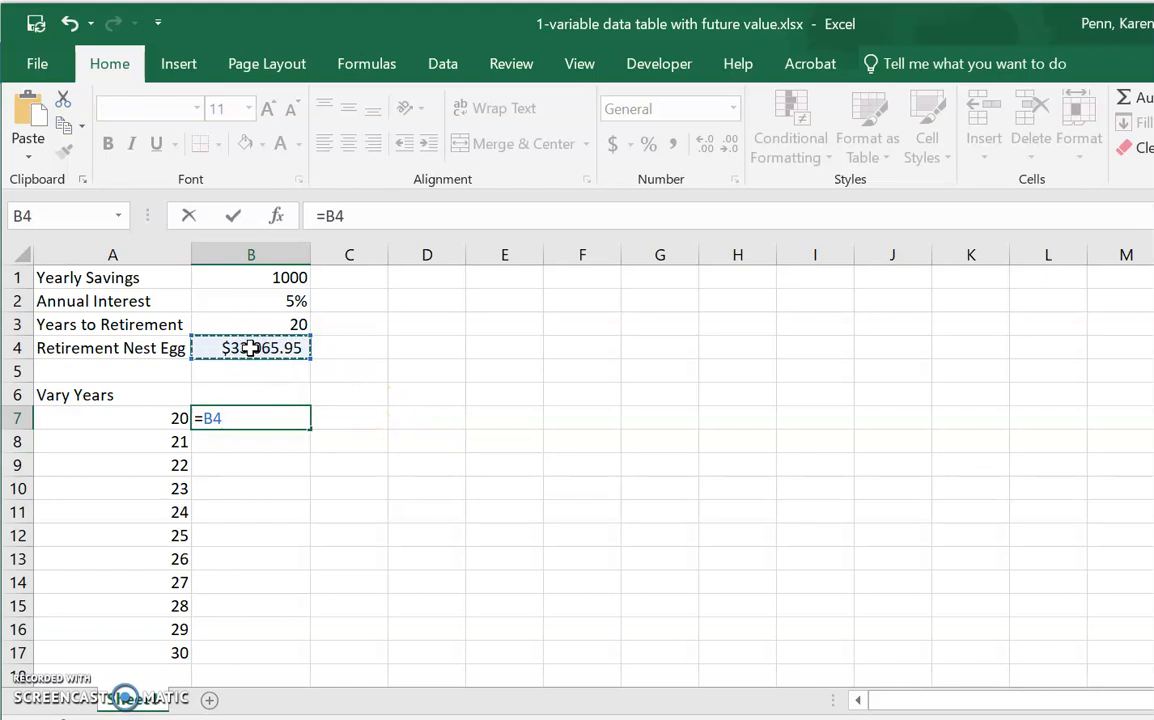
key(Return)
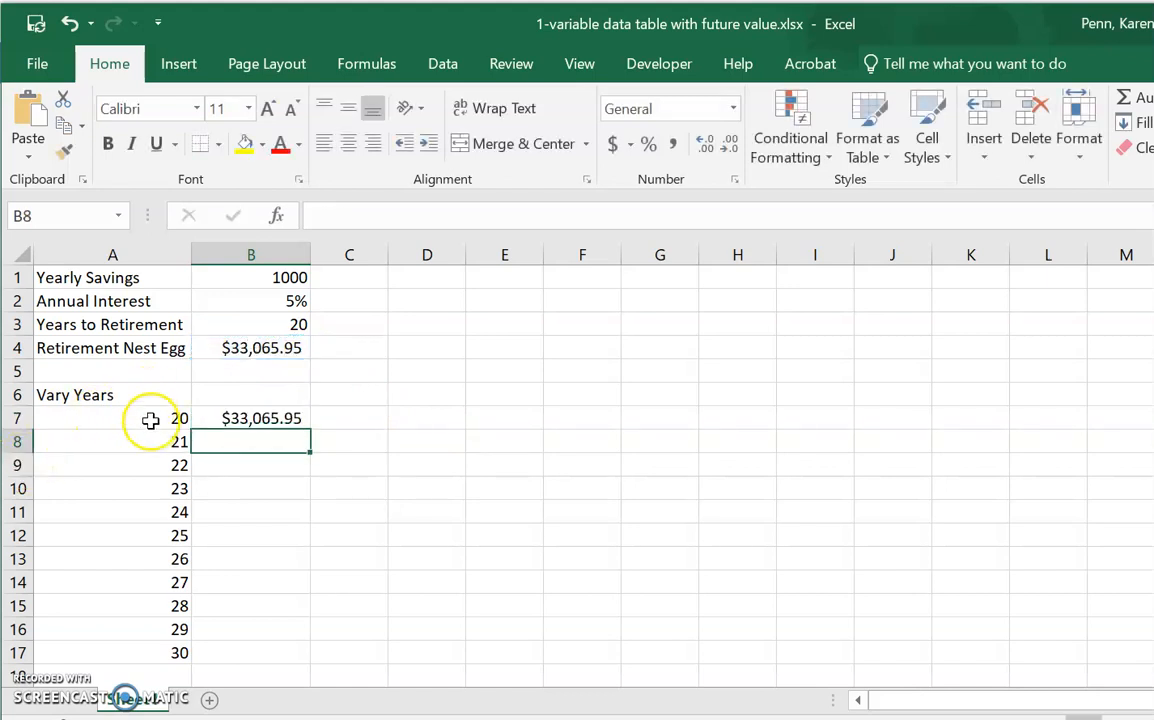
Create a one-variable What-If data table over A7:B17 with $B$3, the Years to Retirement, as the column input cell
drag(150, 418, 227, 652)
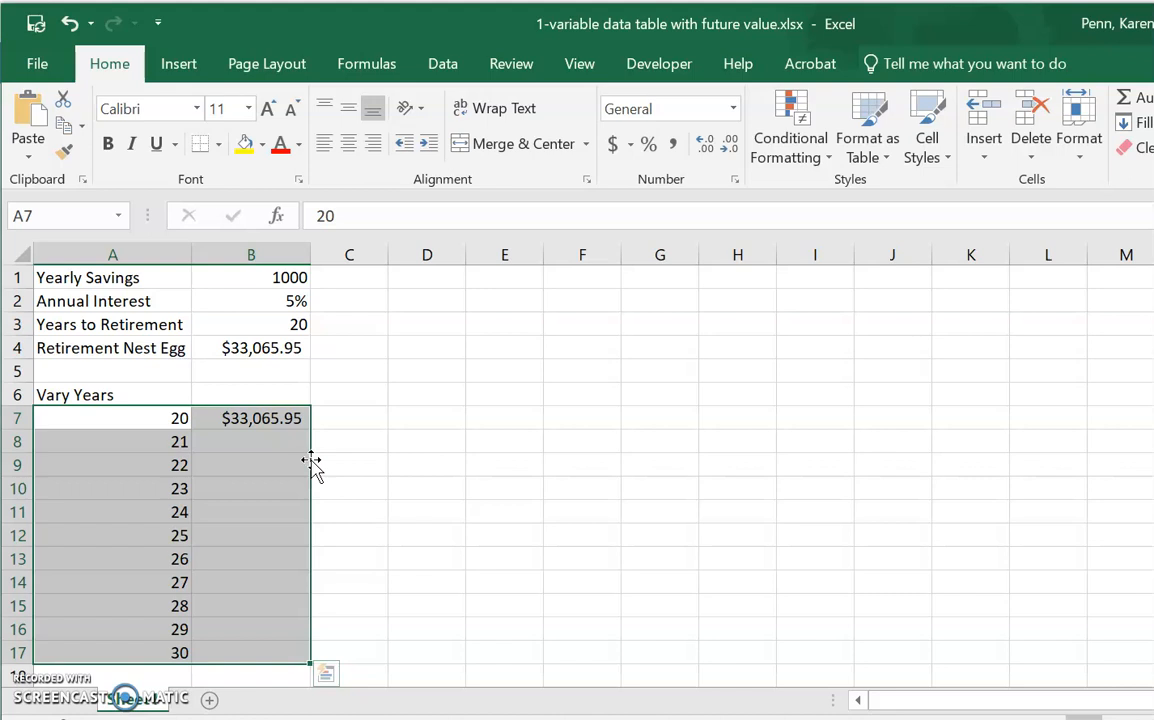
click(445, 66)
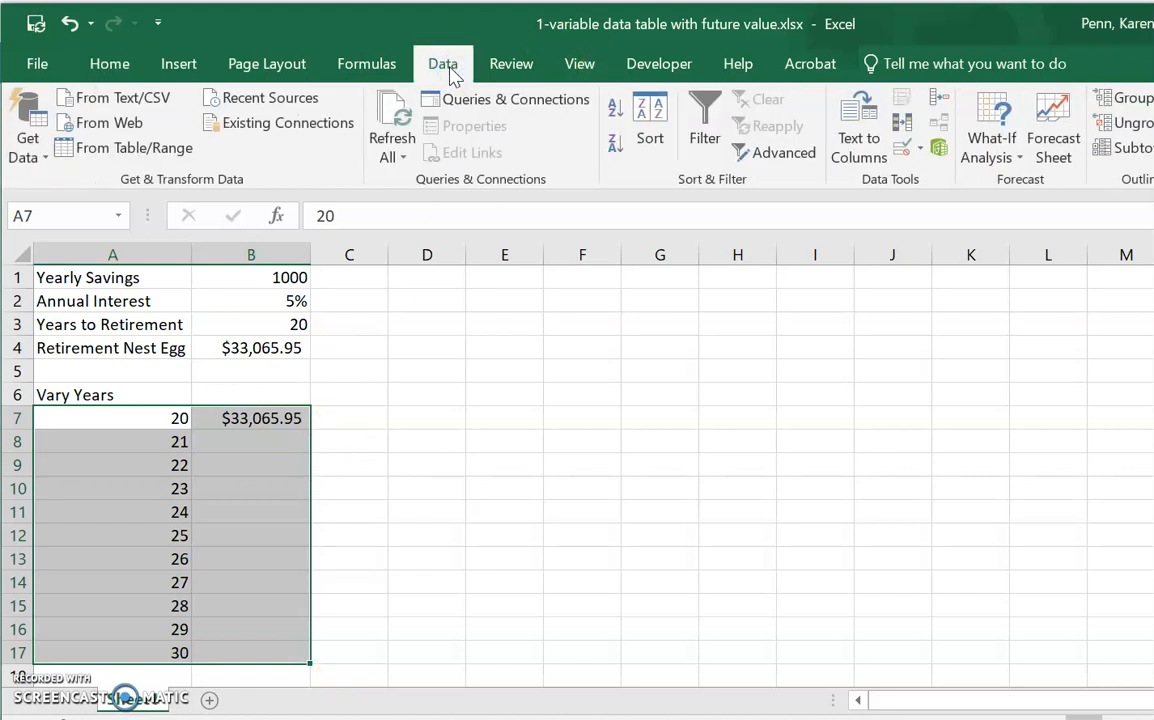
click(1004, 133)
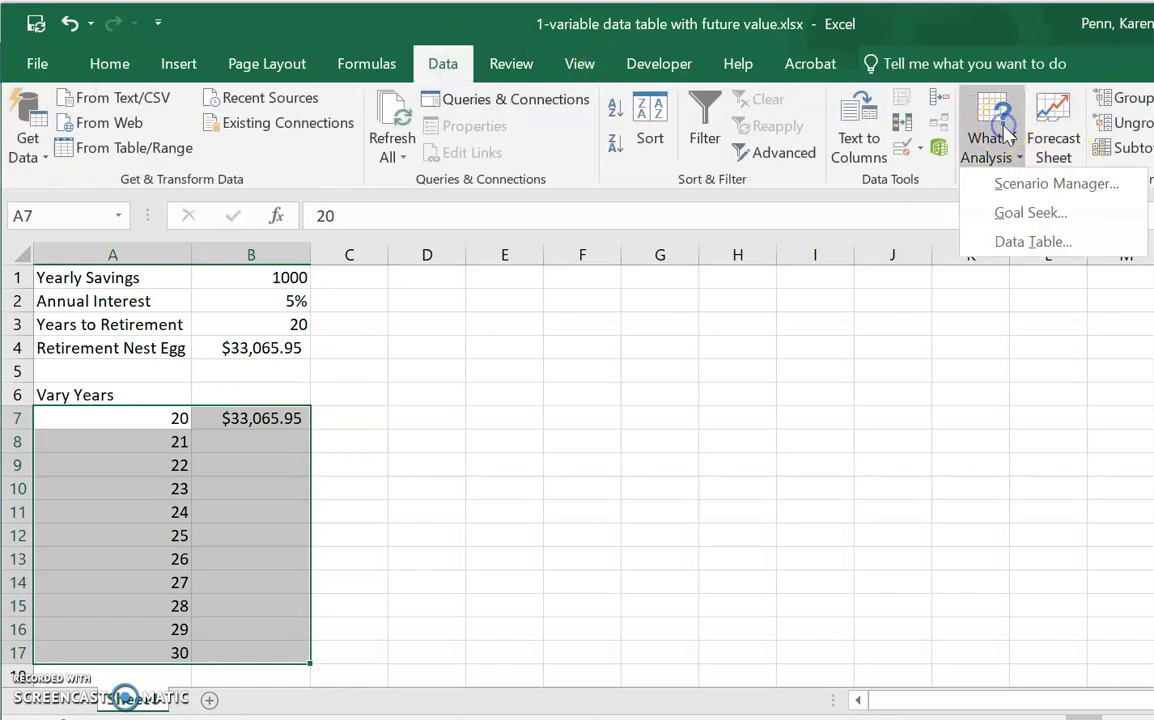
click(1026, 243)
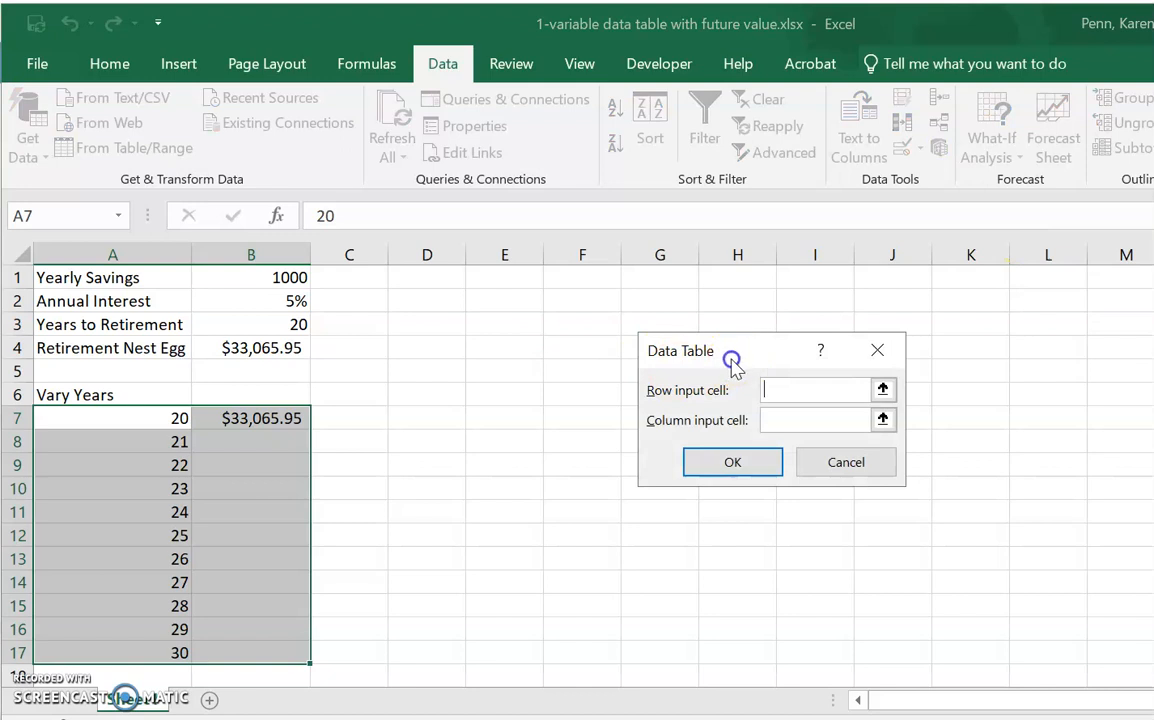
drag(737, 361, 676, 360)
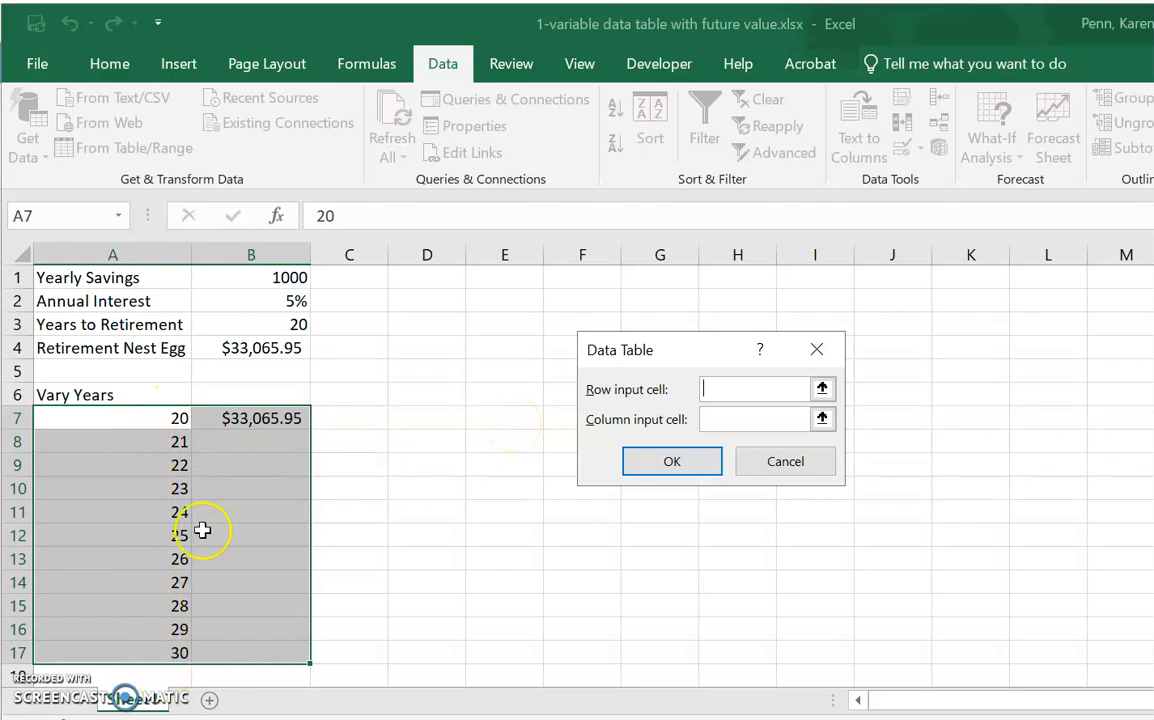
click(709, 419)
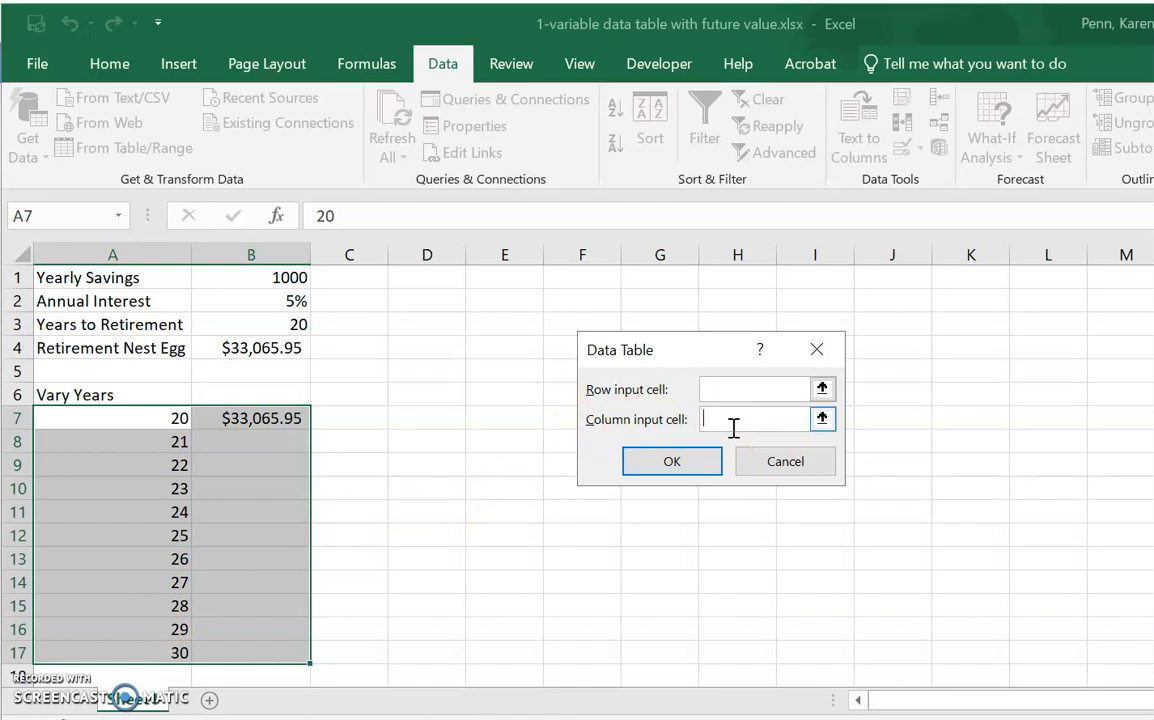
click(281, 332)
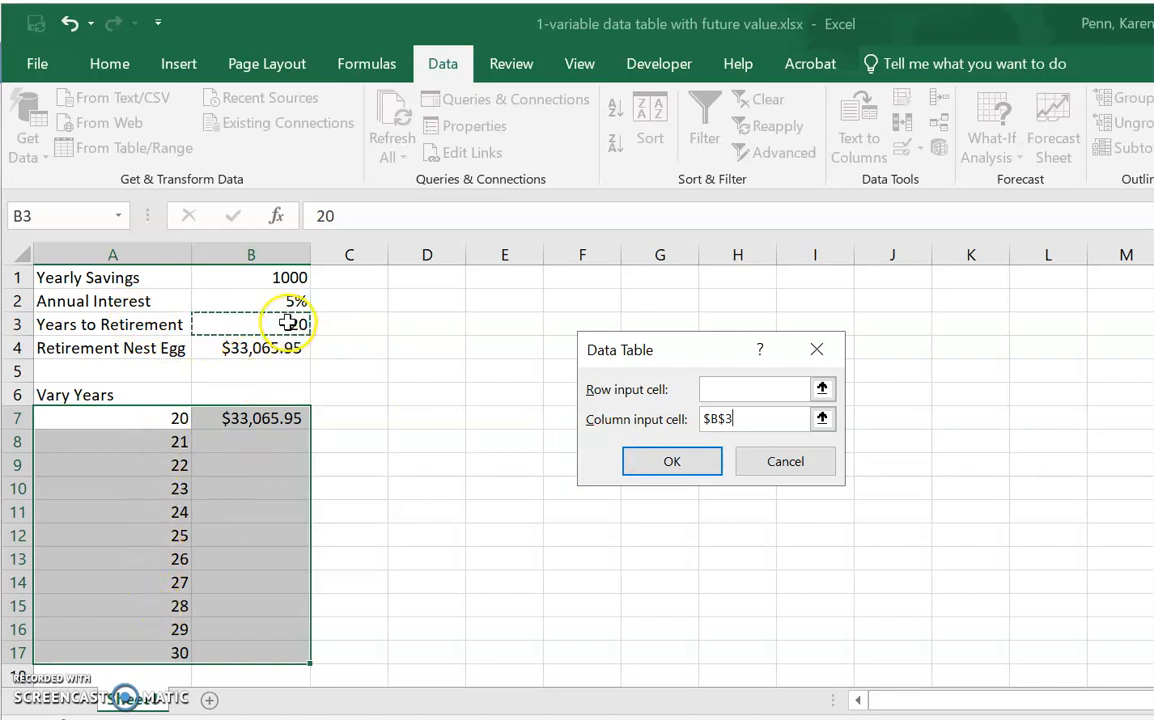
click(680, 464)
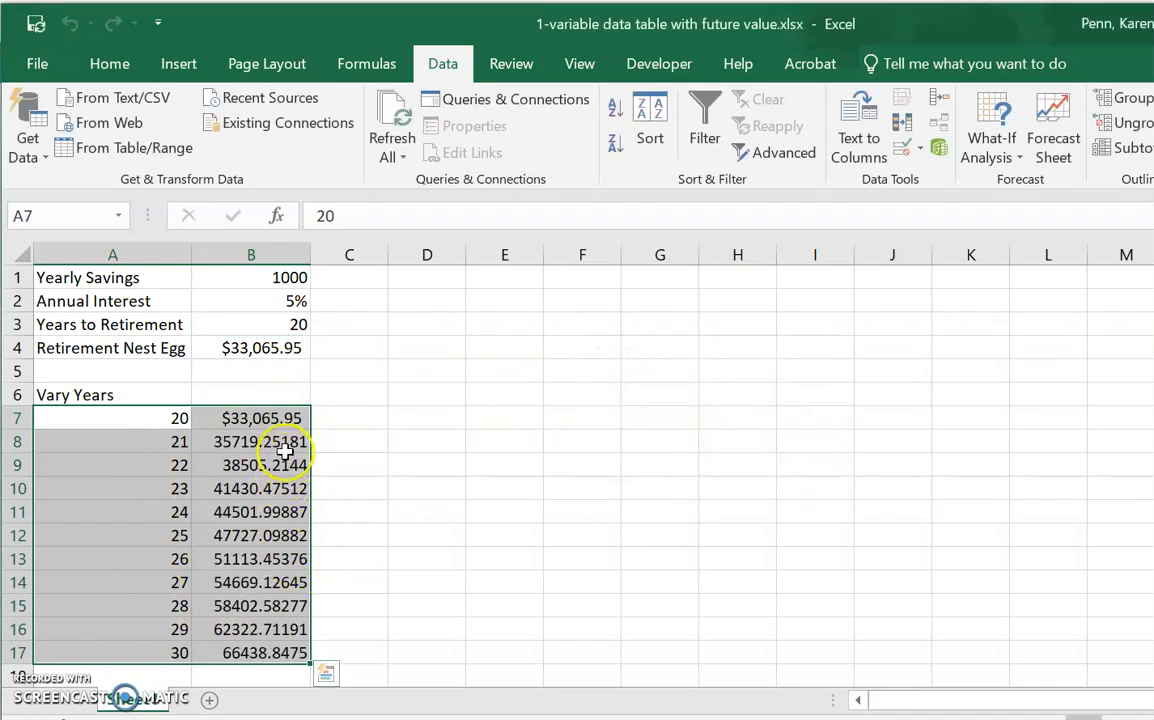
Apply the dollar Accounting number format to B7:B17, and inspect the table formula in B11 and its input cell B3
drag(276, 440, 262, 651)
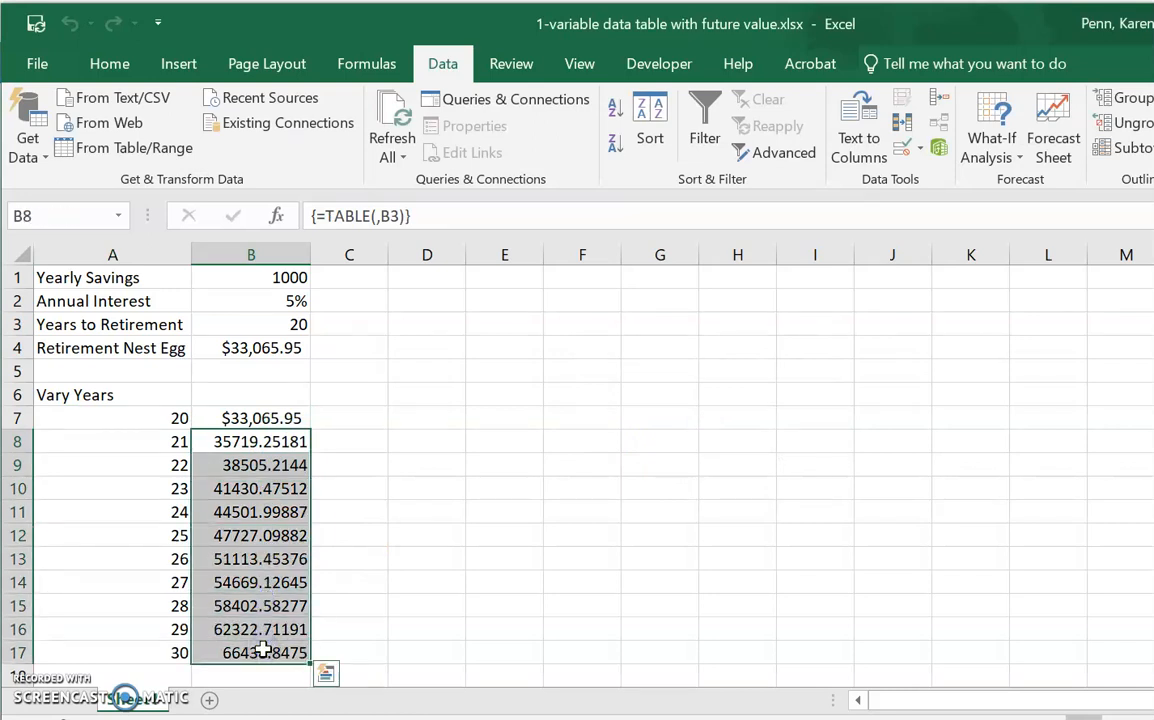
drag(240, 412, 224, 650)
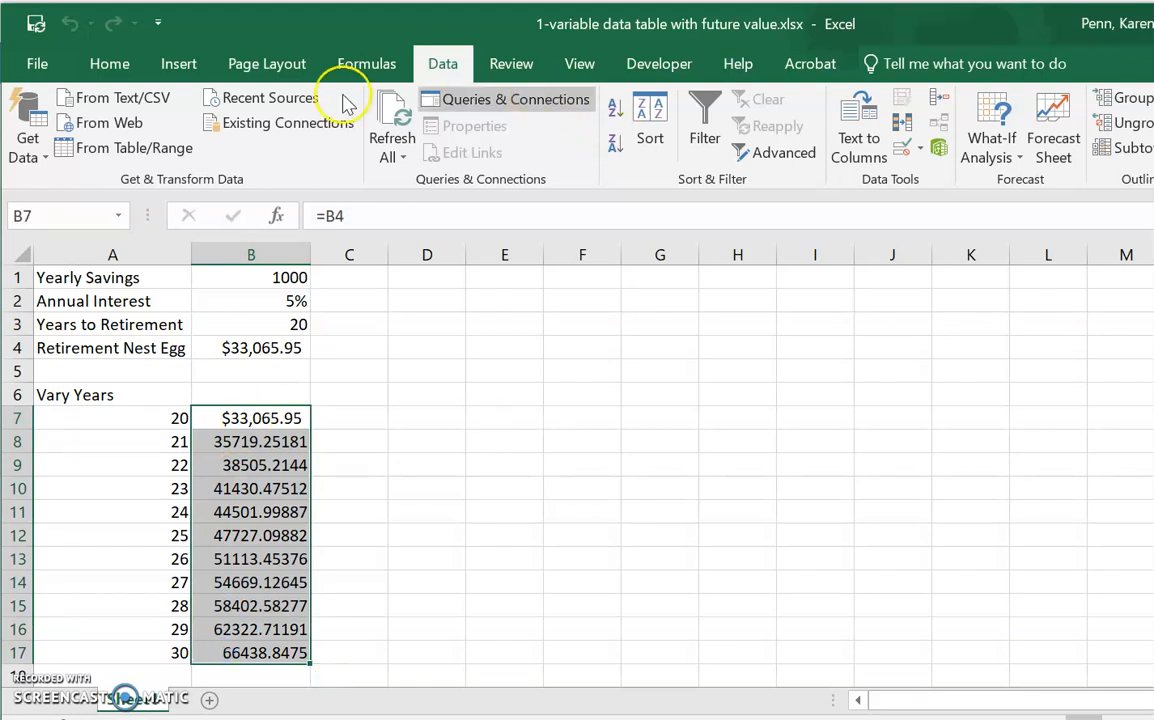
click(95, 64)
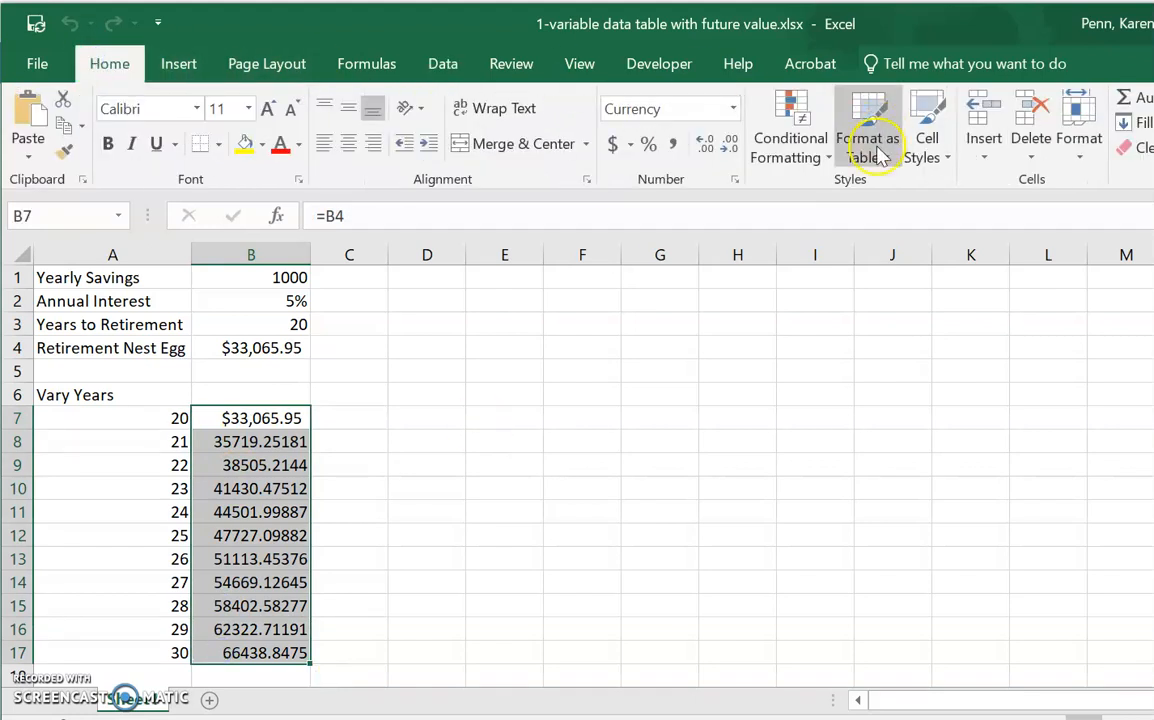
click(612, 145)
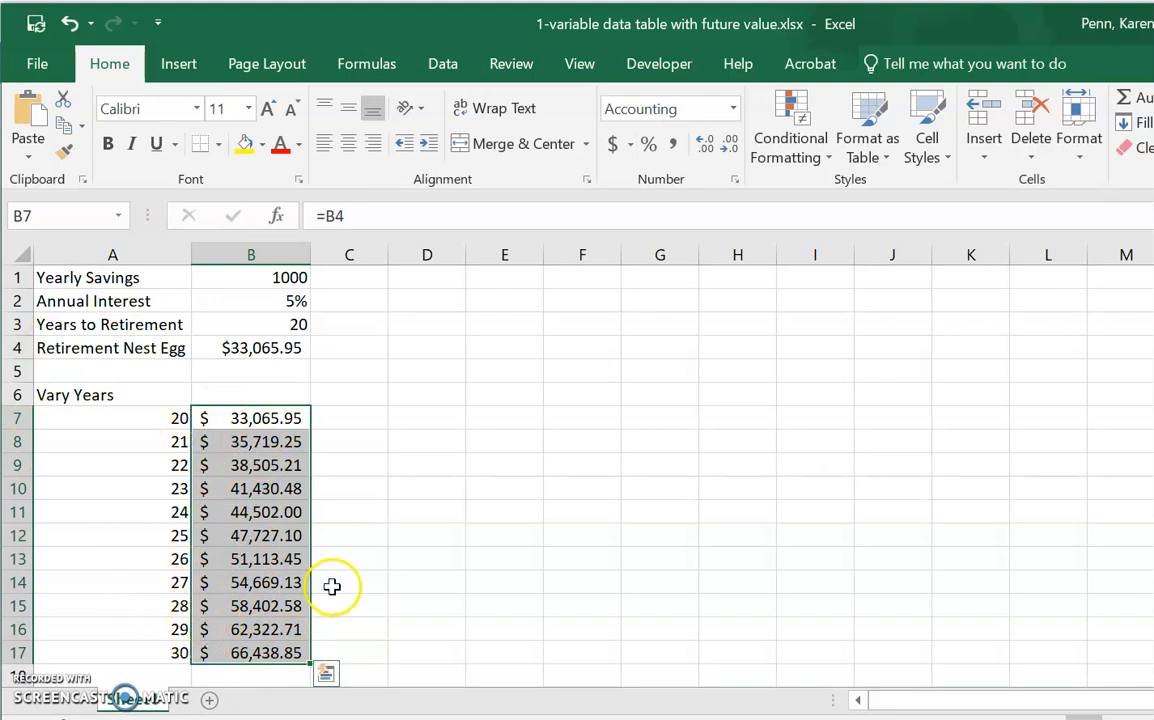
click(258, 513)
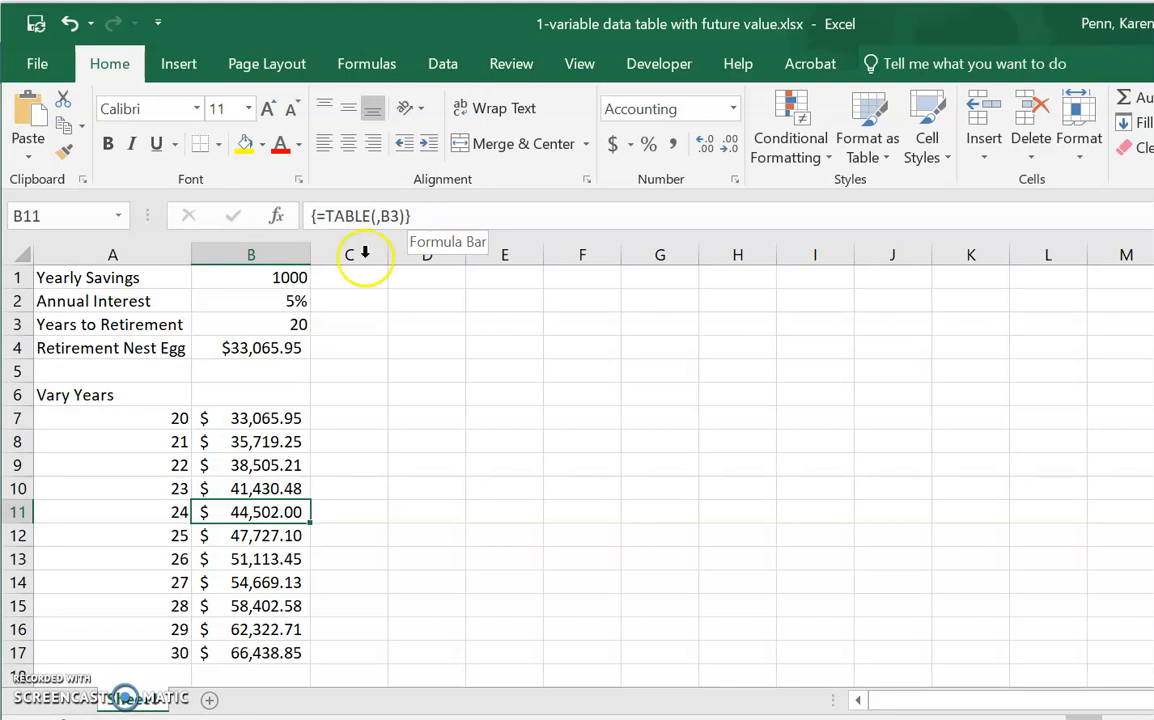
click(251, 322)
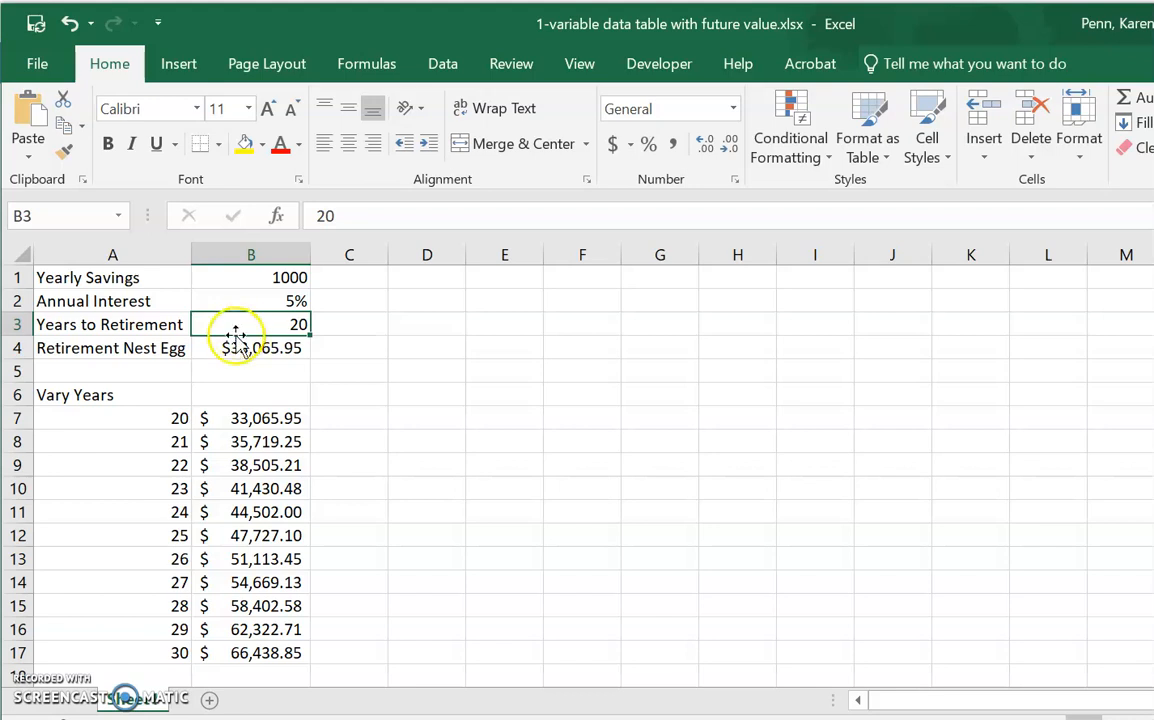